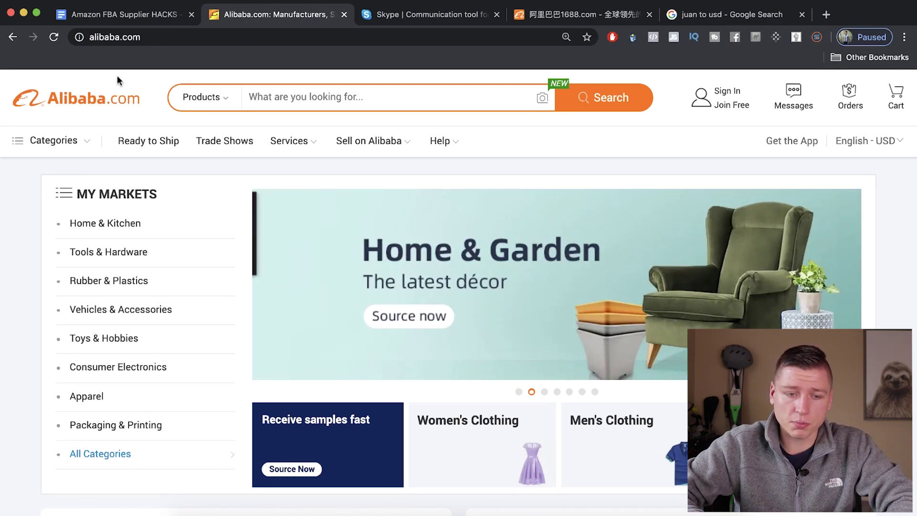
Search Alibaba's products for "lemon squeezer"
left_click(264, 96)
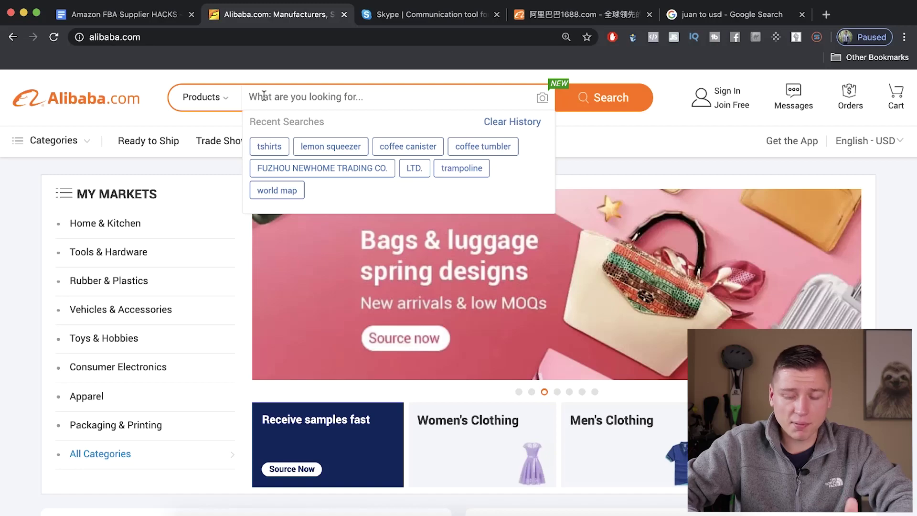
type("lemon s")
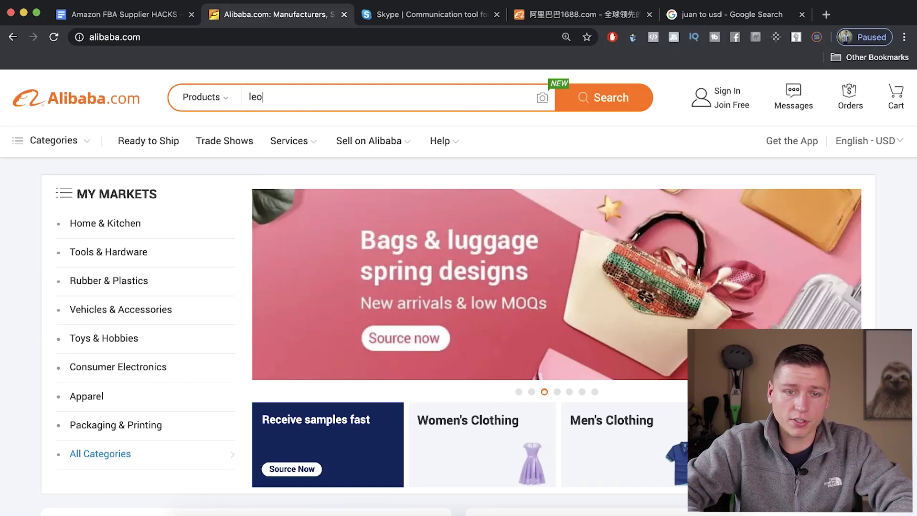
type("queezer")
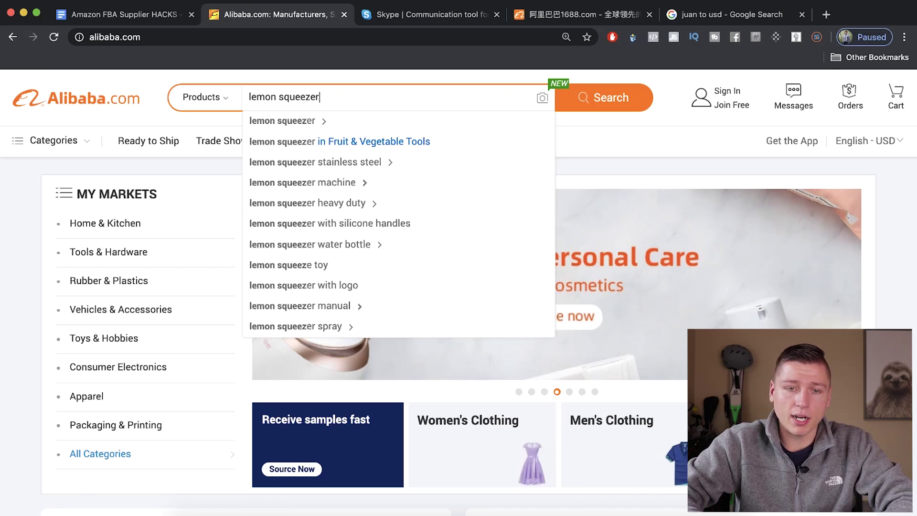
key("Return")
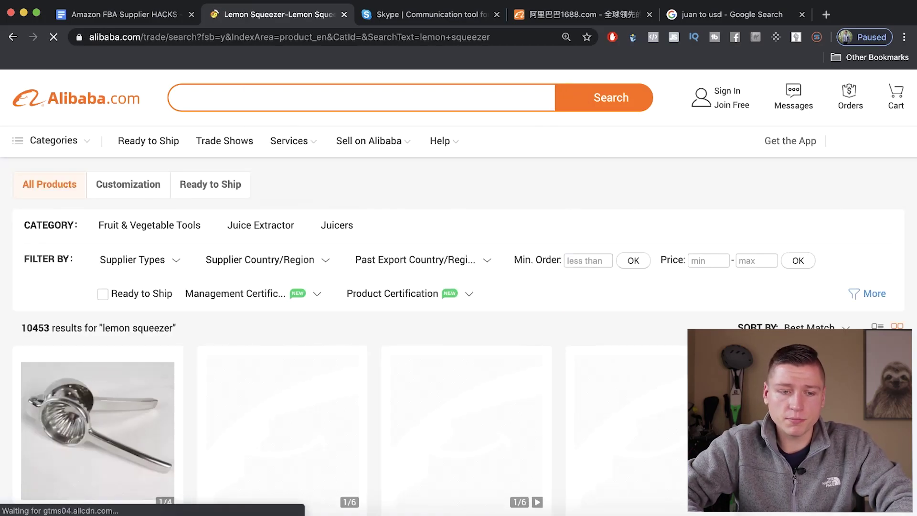
Compare the unit prices of the lemon squeezer listings in the product results
scroll(246, 226, "down", 5)
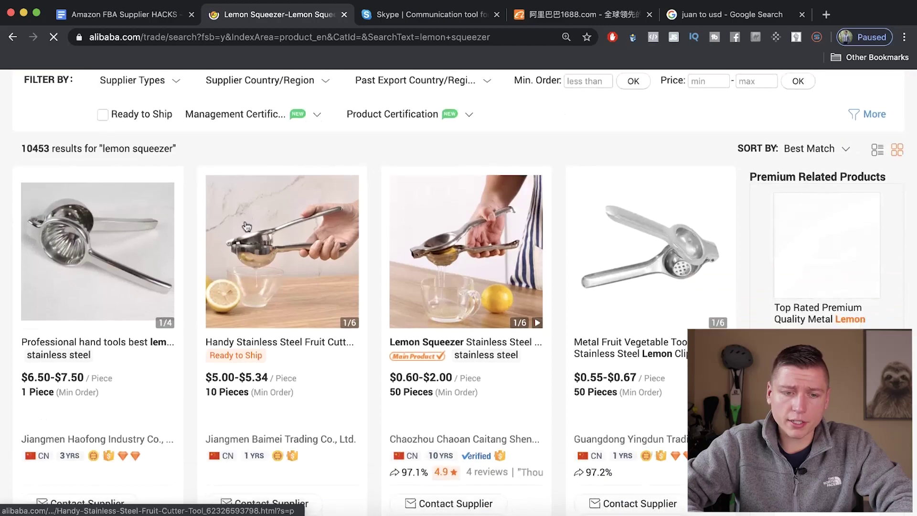
scroll(246, 226, "down", 2)
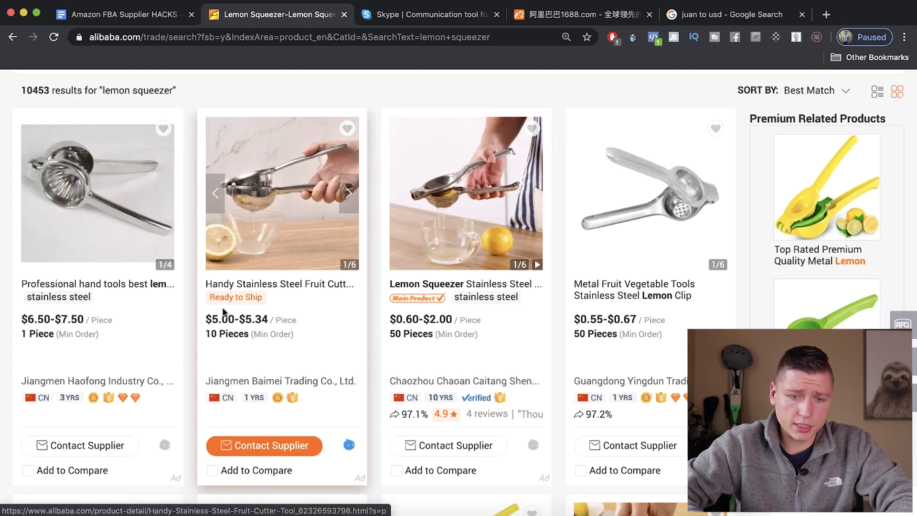
left_click_drag(209, 319, 269, 319)
left_click_drag(396, 320, 437, 319)
left_click_drag(212, 319, 261, 318)
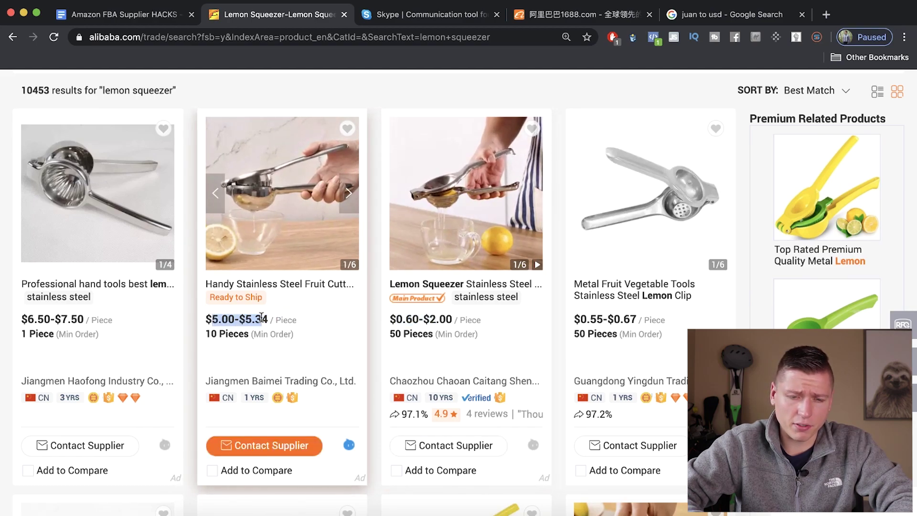
left_click_drag(26, 319, 85, 319)
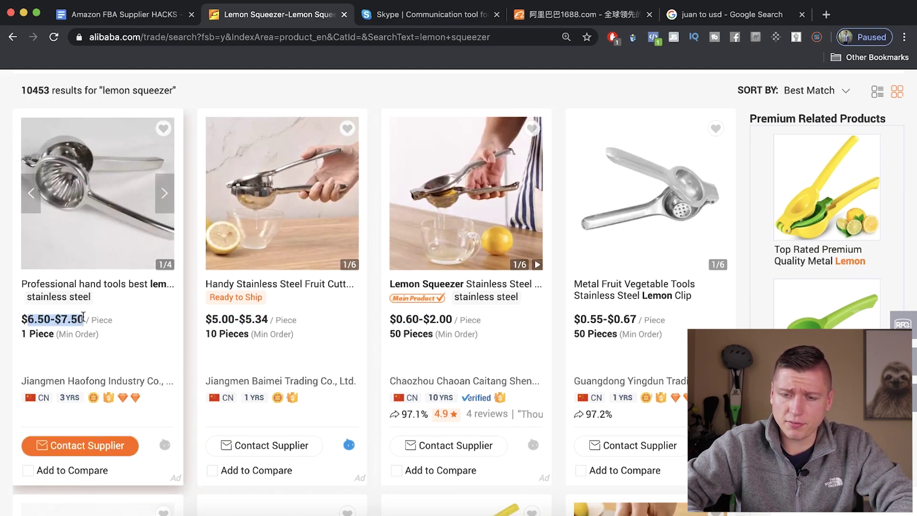
left_click_drag(578, 319, 607, 321)
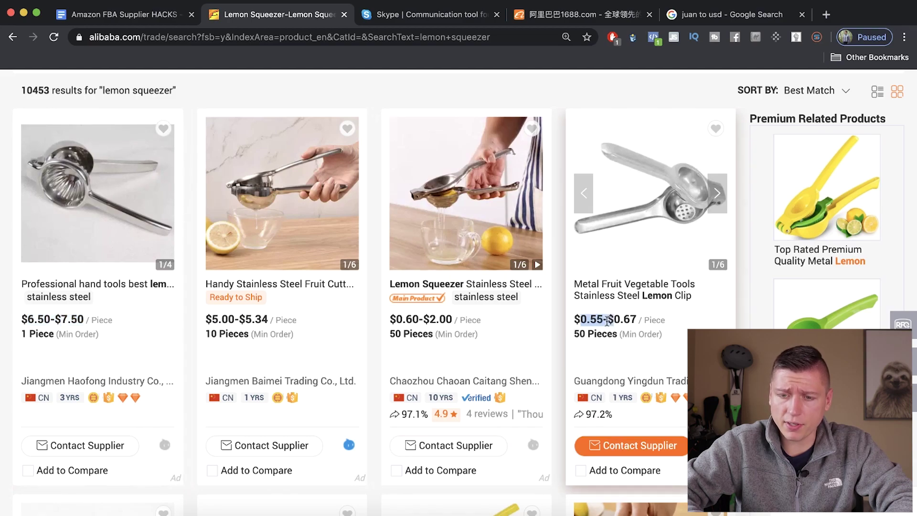
scroll(638, 332, "down", 2)
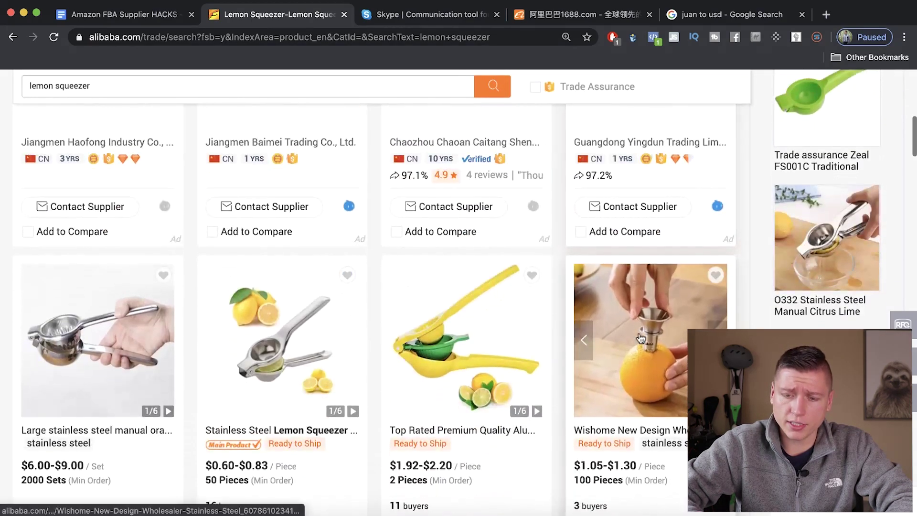
scroll(632, 264, "down", 3)
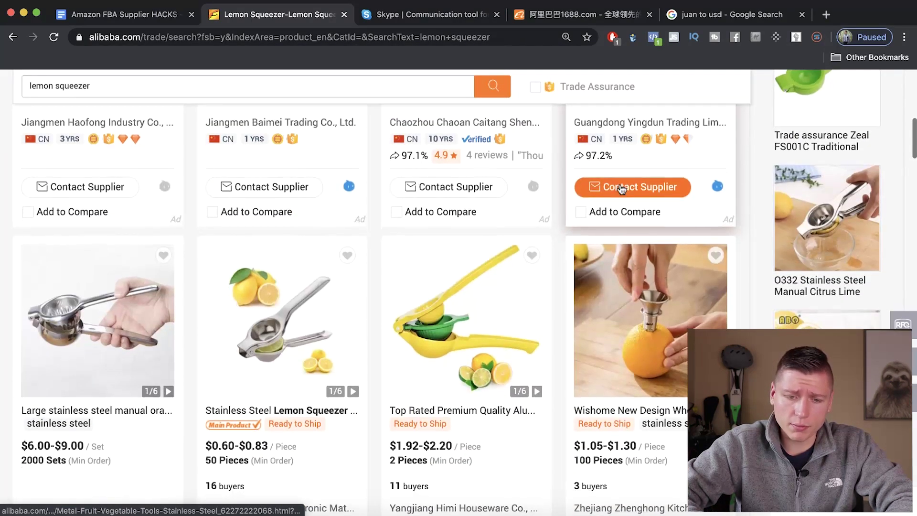
Switch the search type to Suppliers and rerun the lemon squeezer search
scroll(621, 190, "up", 5)
scroll(621, 190, "up", 5)
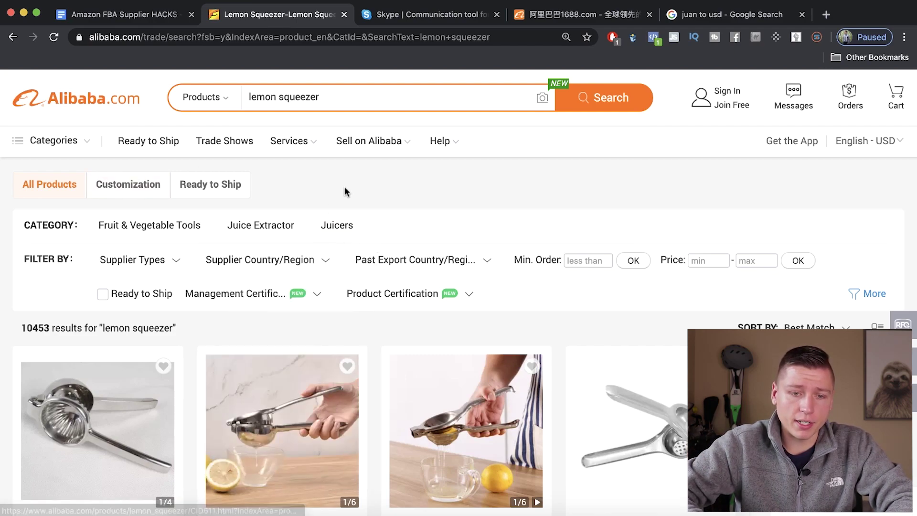
left_click(208, 98)
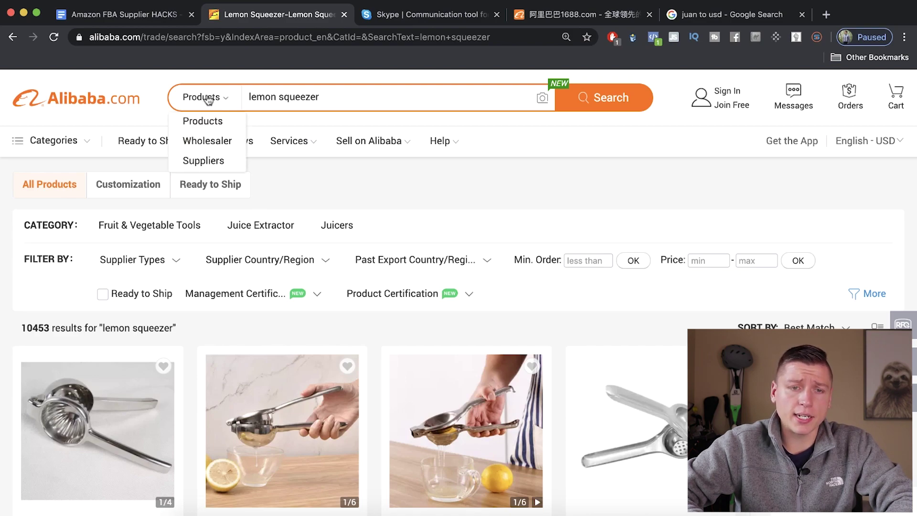
left_click(203, 160)
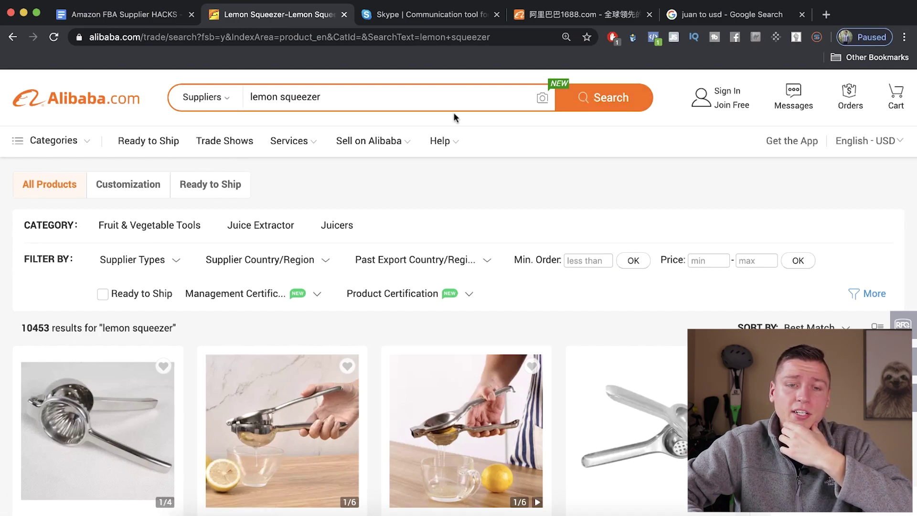
left_click(598, 100)
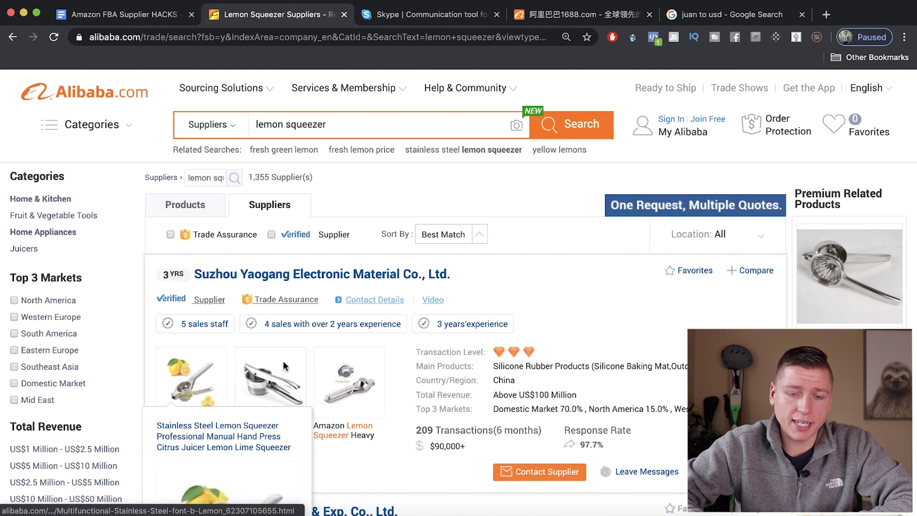
Look through the supplier results and compare their company details, product ranges and transaction records
scroll(324, 364, "down", 3)
scroll(324, 363, "up", 1)
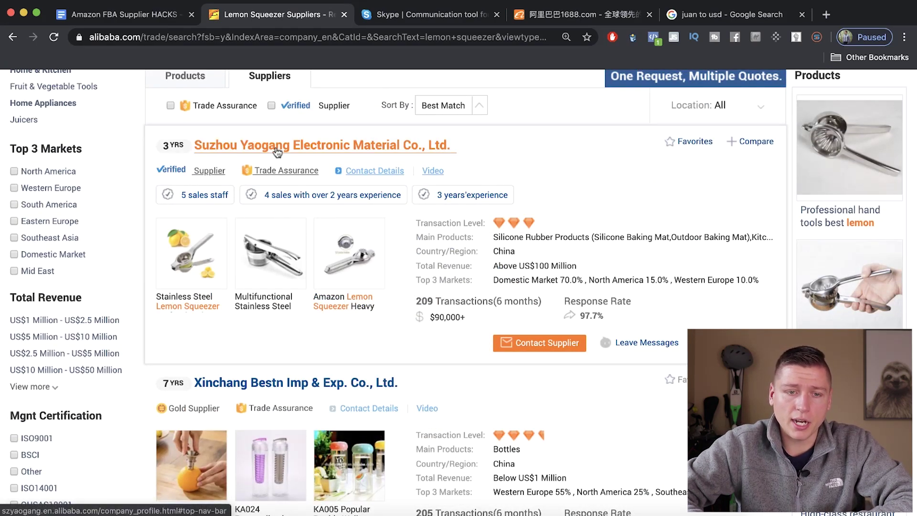
scroll(277, 317, "down", 4)
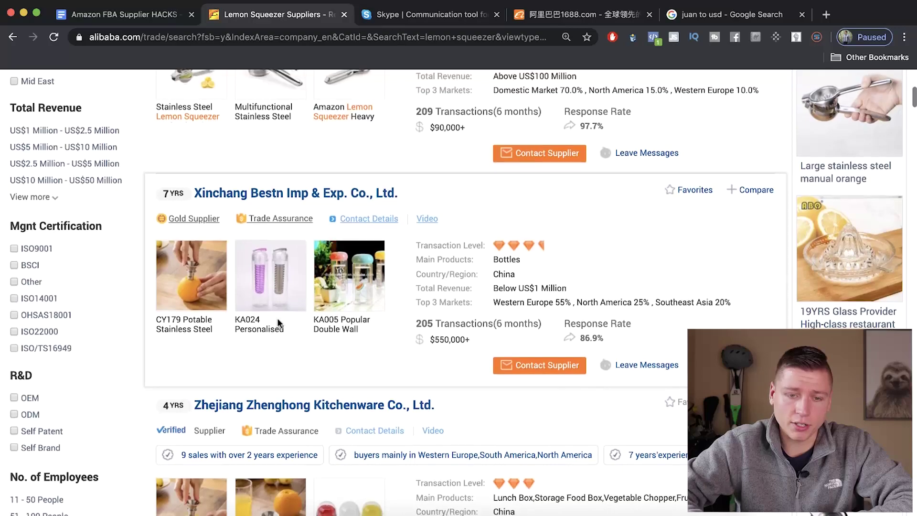
scroll(277, 317, "down", 6)
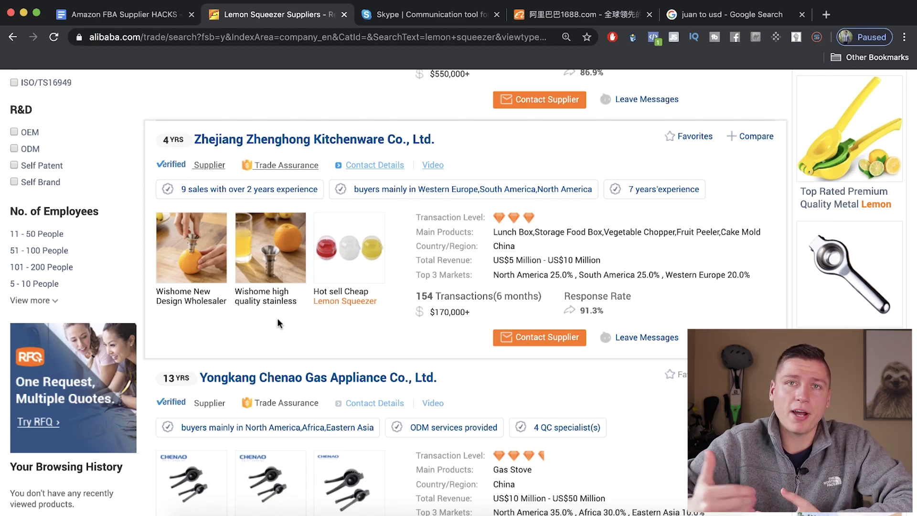
scroll(276, 287, "up", 3)
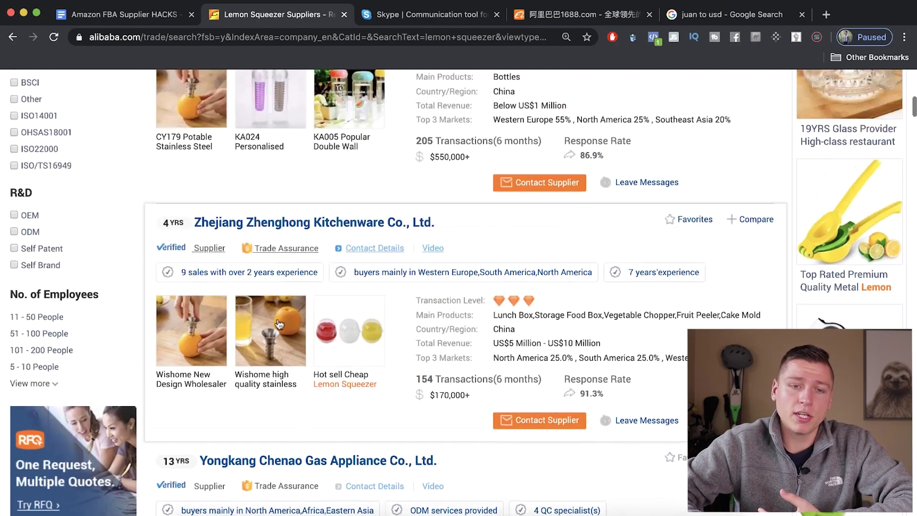
scroll(270, 228, "up", 9)
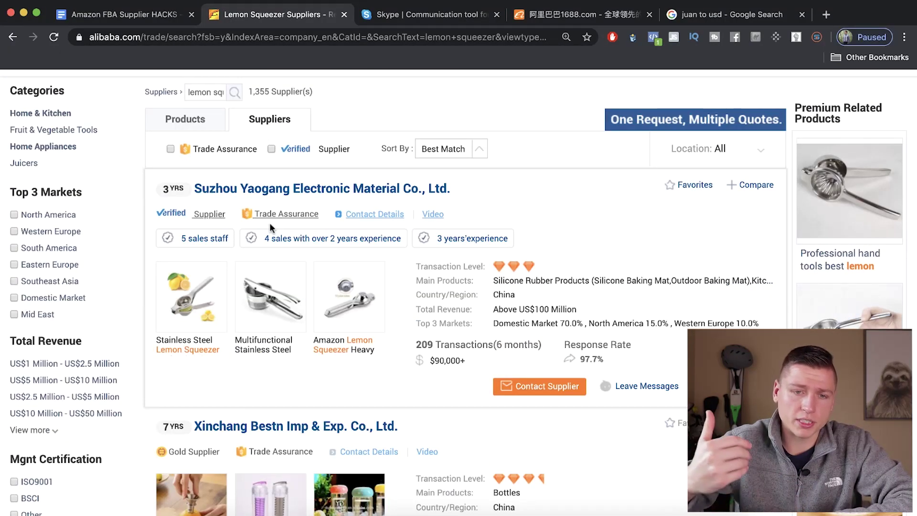
scroll(270, 223, "up", 2)
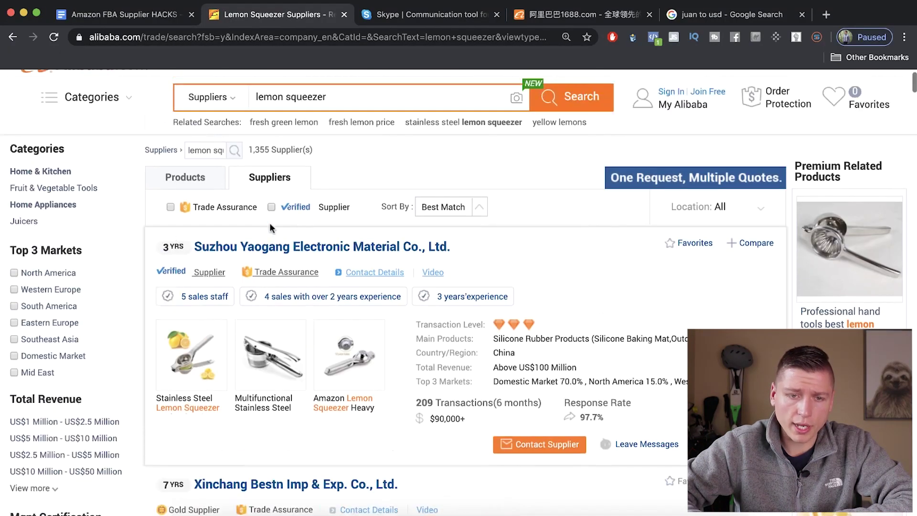
Check the years on Alibaba and the verification badge of the Suzhou Yaogang Electronic Material listing
triple_click(183, 247)
scroll(191, 256, "down", 1)
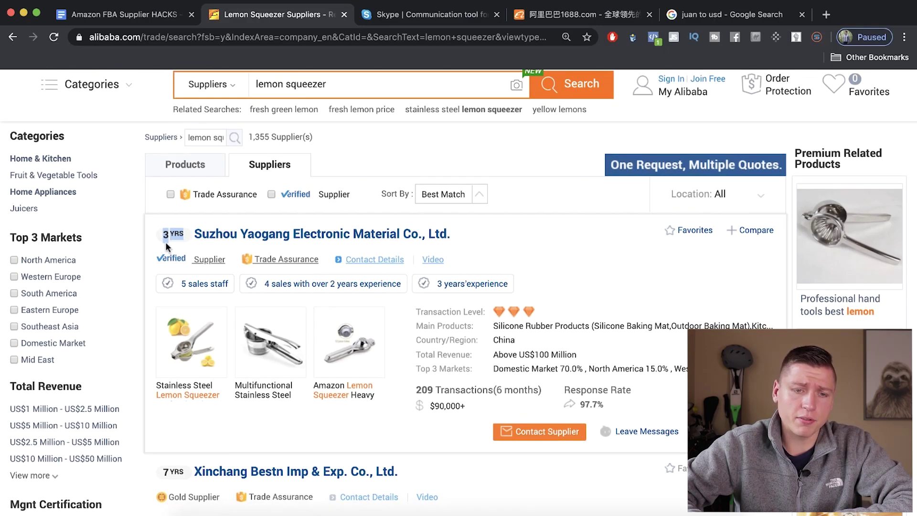
left_click(154, 260)
scroll(180, 257, "down", 2)
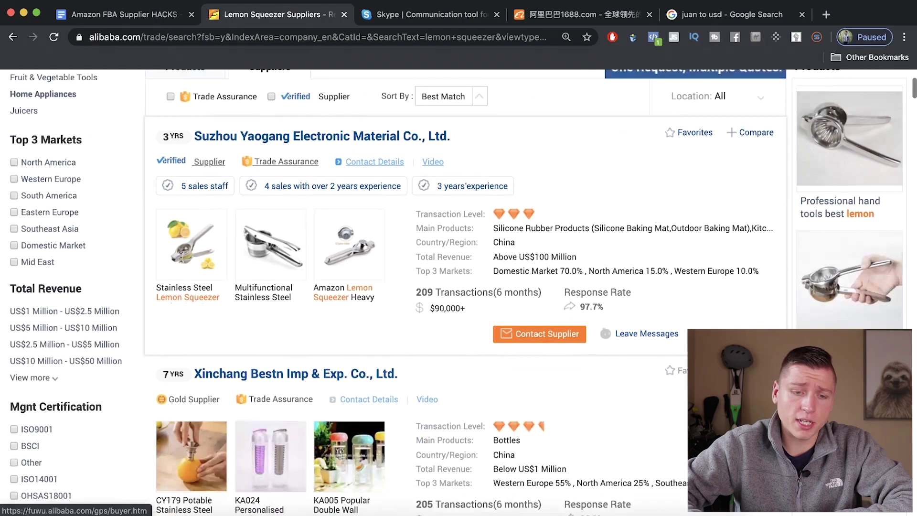
Filter the supplier results to Verified suppliers with Trade Assurance
scroll(181, 257, "up", 3)
left_click(272, 240)
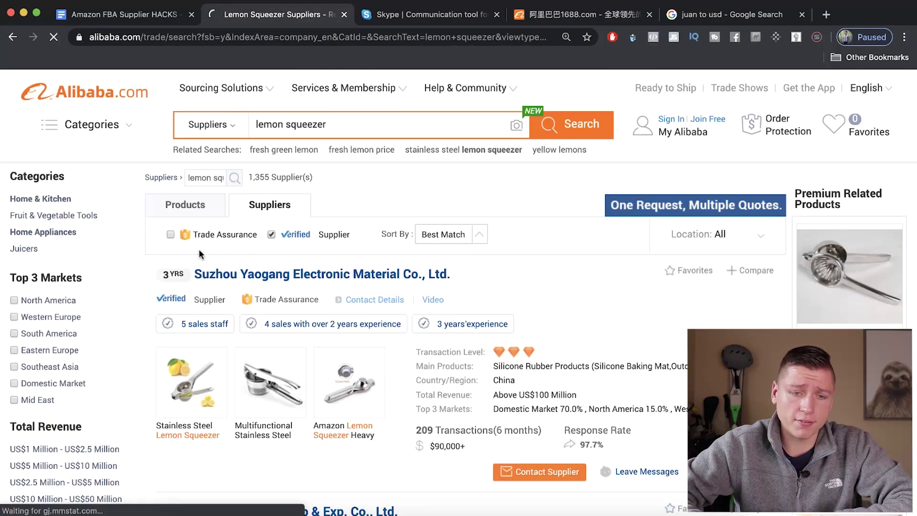
left_click(171, 236)
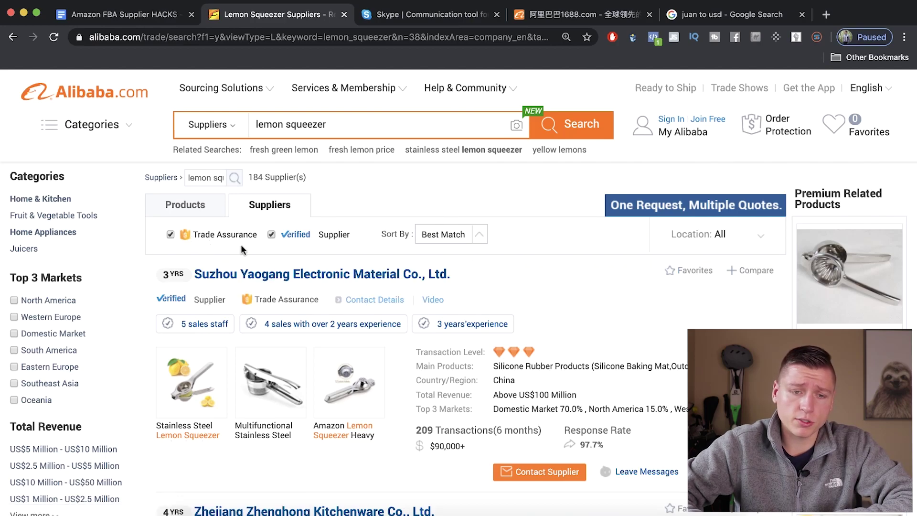
Review the Trade Assurance details and main products of Suzhou Yaogang Electronic Material
scroll(241, 245, "down", 2)
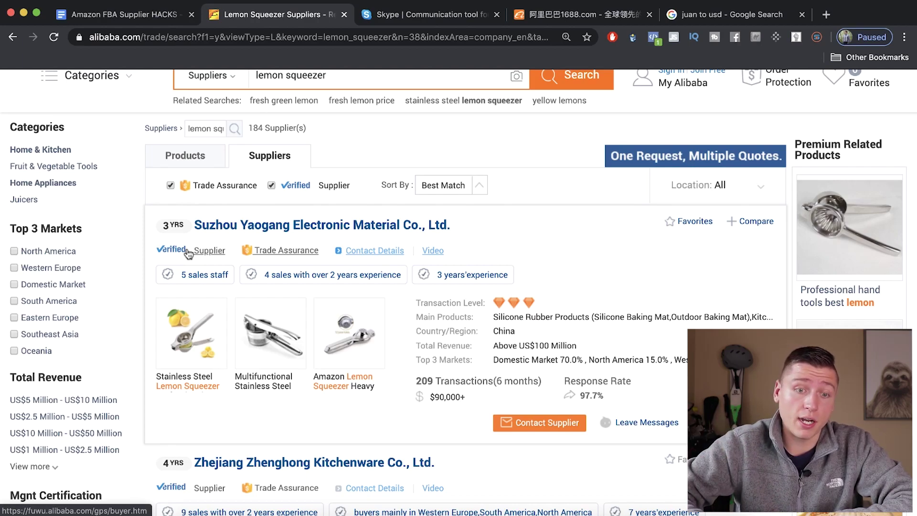
mouse_move(287, 253)
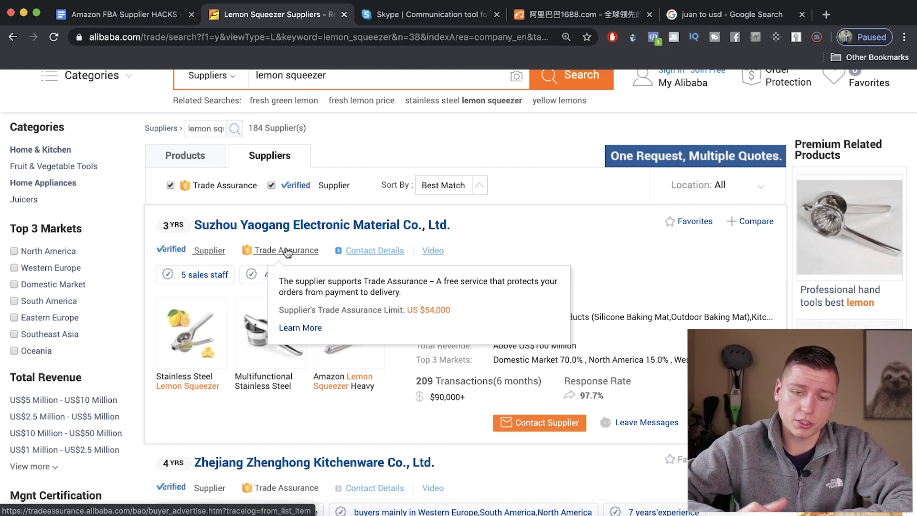
scroll(567, 248, "down", 1)
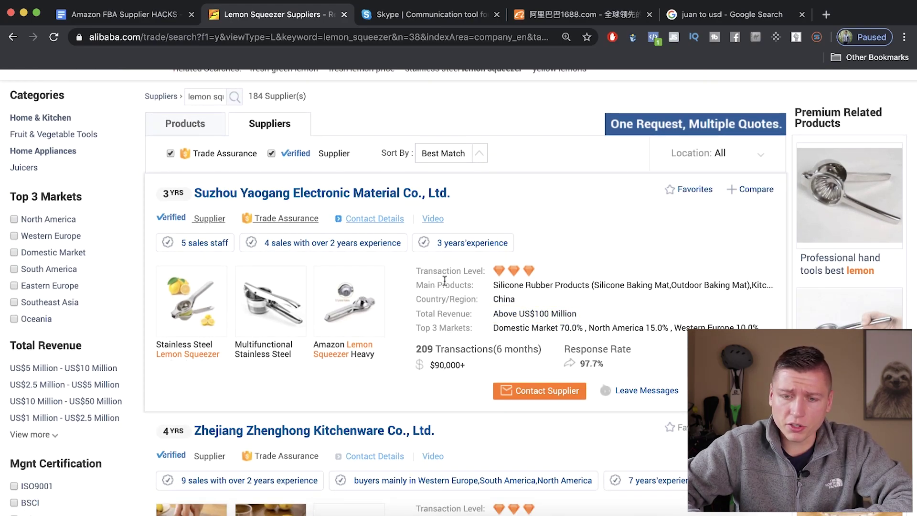
left_click_drag(483, 285, 535, 286)
Compare the main products, top markets, transactions and response rates of the other filtered suppliers
scroll(516, 311, "down", 4)
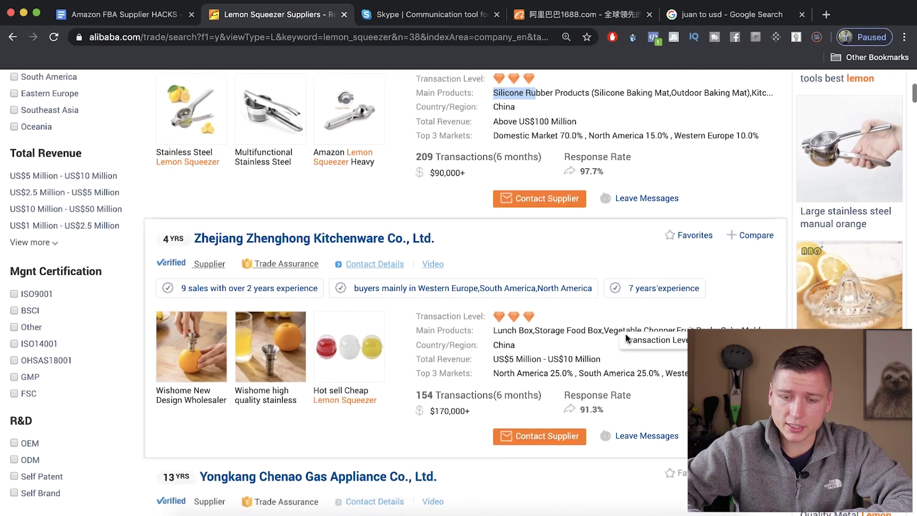
scroll(626, 333, "down", 1)
scroll(528, 316, "down", 5)
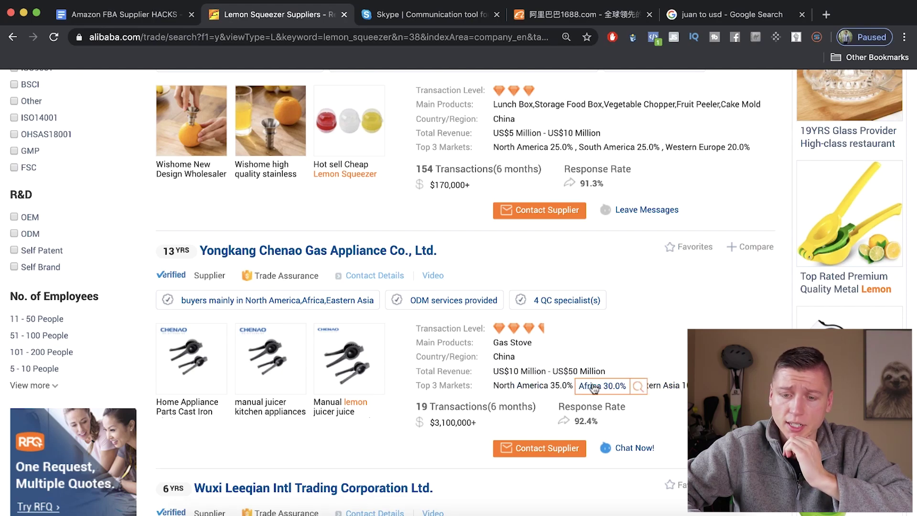
scroll(606, 230, "up", 1)
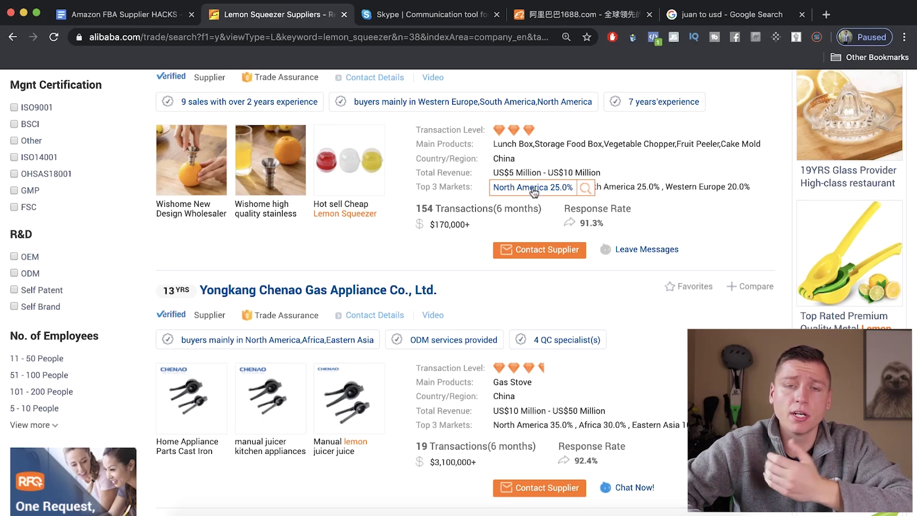
scroll(529, 261, "down", 1)
scroll(529, 262, "down", 3)
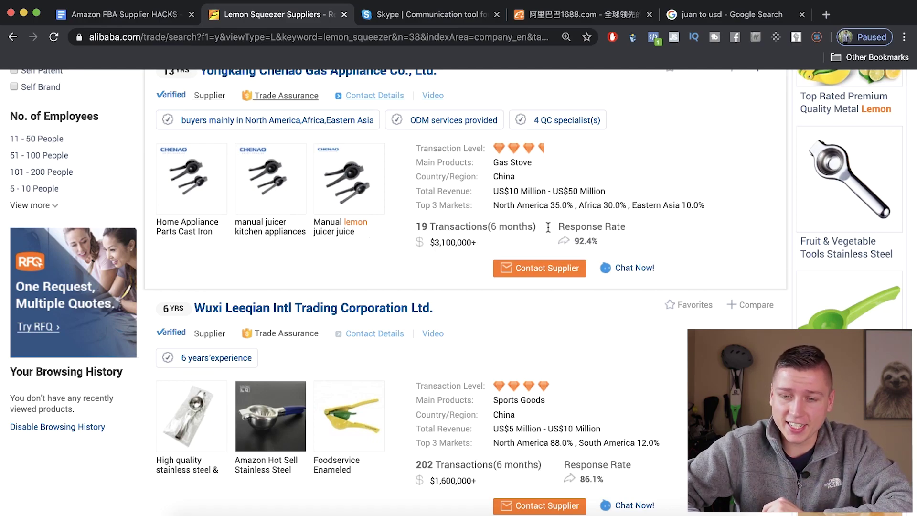
Open the company profile of Yongkang Chenao Gas Appliance Co., Ltd. from the supplier results
scroll(607, 245, "up", 2)
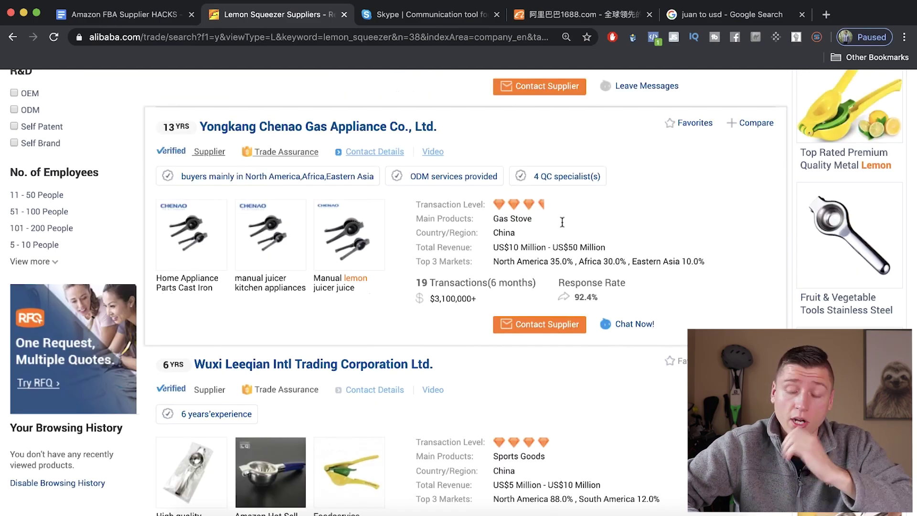
scroll(563, 222, "down", 1)
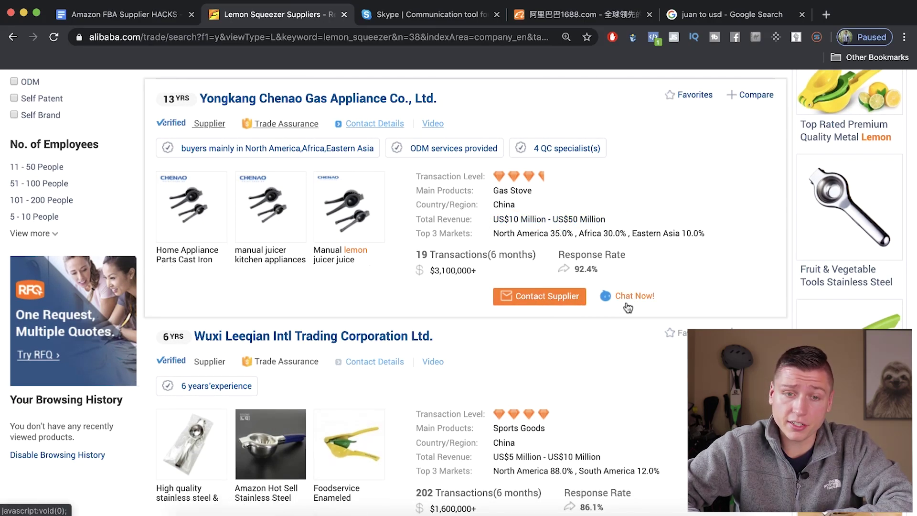
left_click(325, 98)
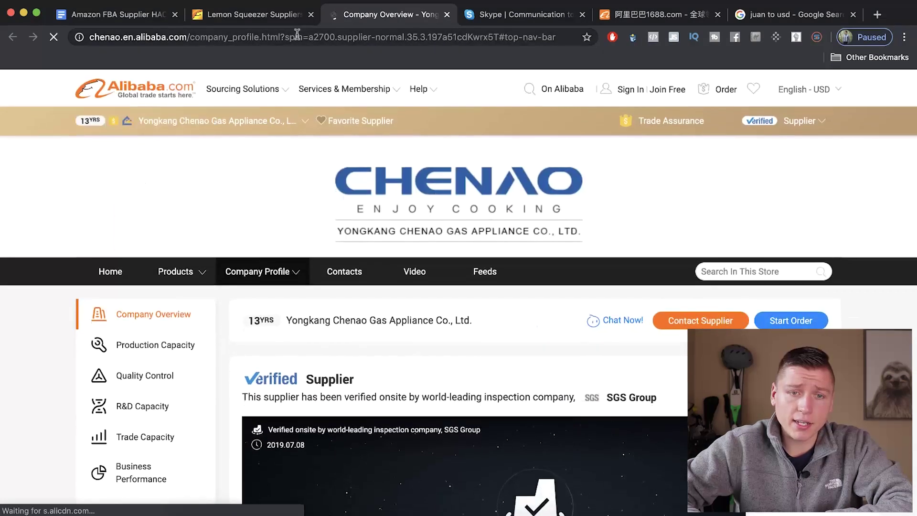
Return to the lemon squeezer supplier results, open the contact form for Yangjiang Tansung Industrial Co., Ltd. and place the cursor in its message field
left_click(269, 22)
scroll(478, 233, "up", 2)
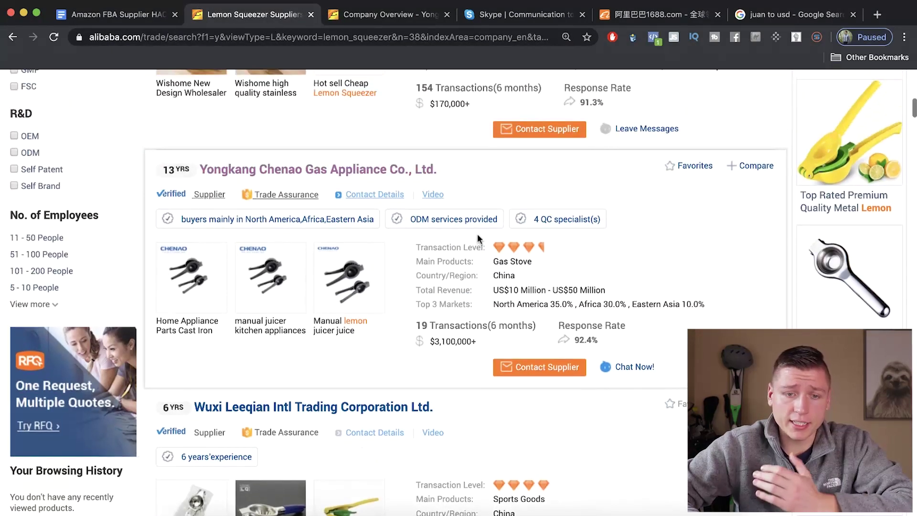
scroll(474, 349, "down", 5)
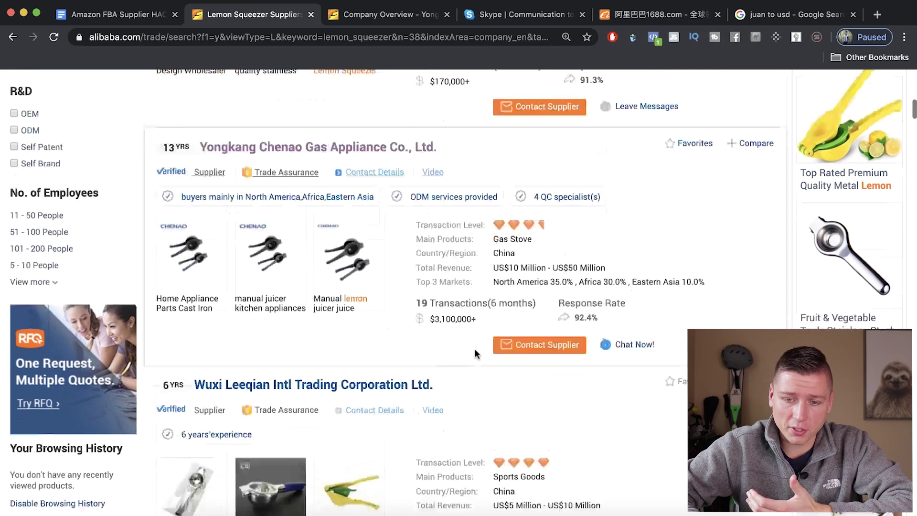
scroll(475, 354, "down", 1)
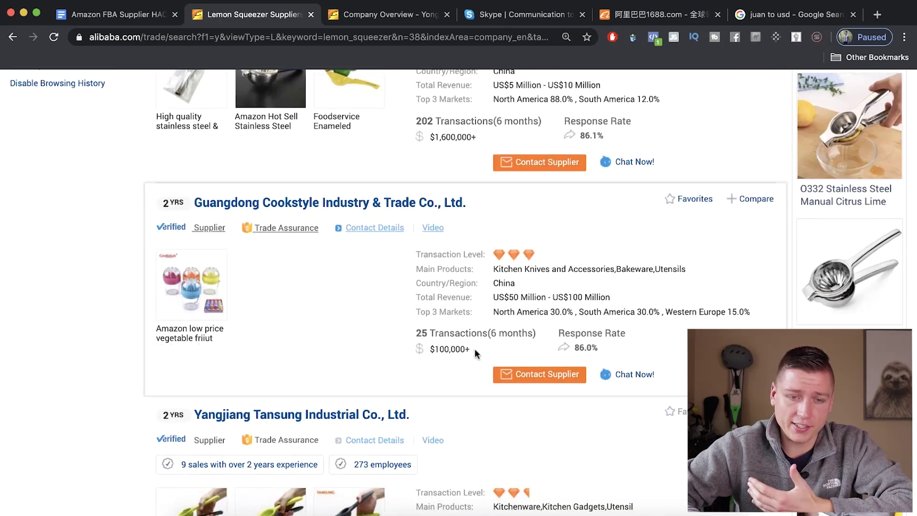
scroll(475, 349, "down", 6)
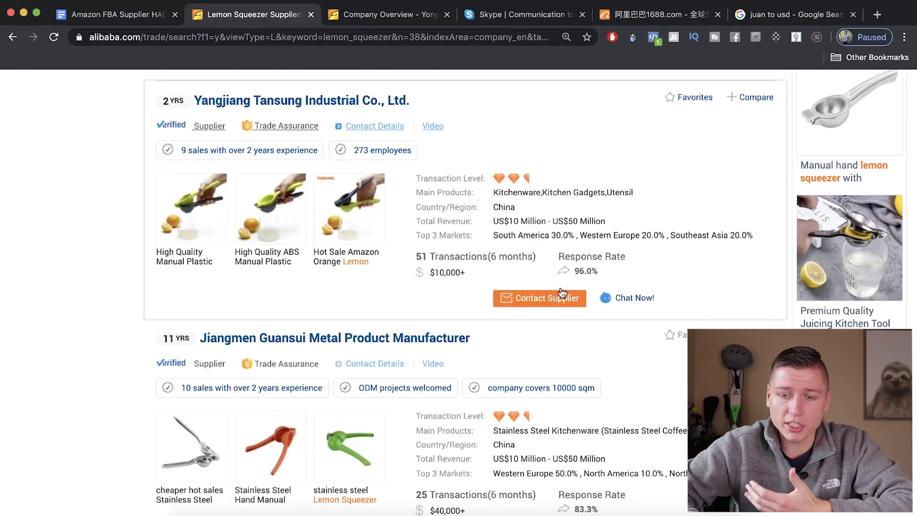
left_click(552, 301)
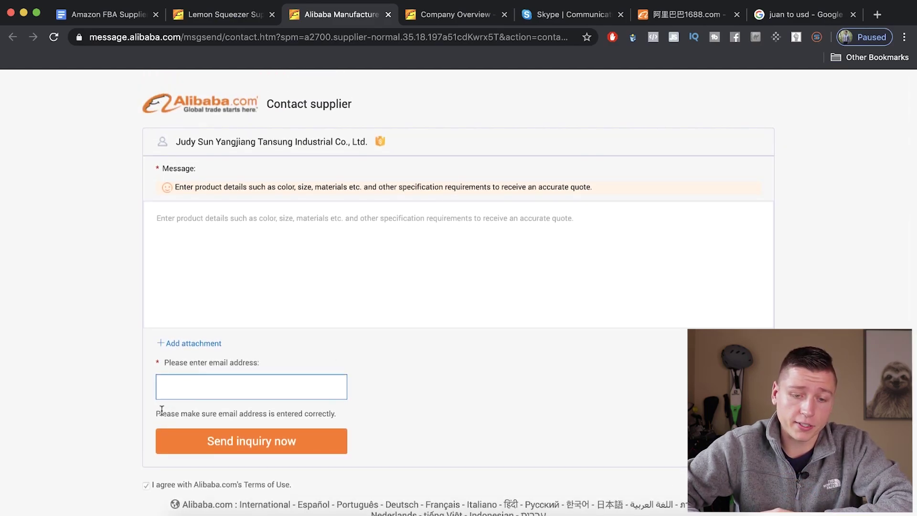
left_click(249, 277)
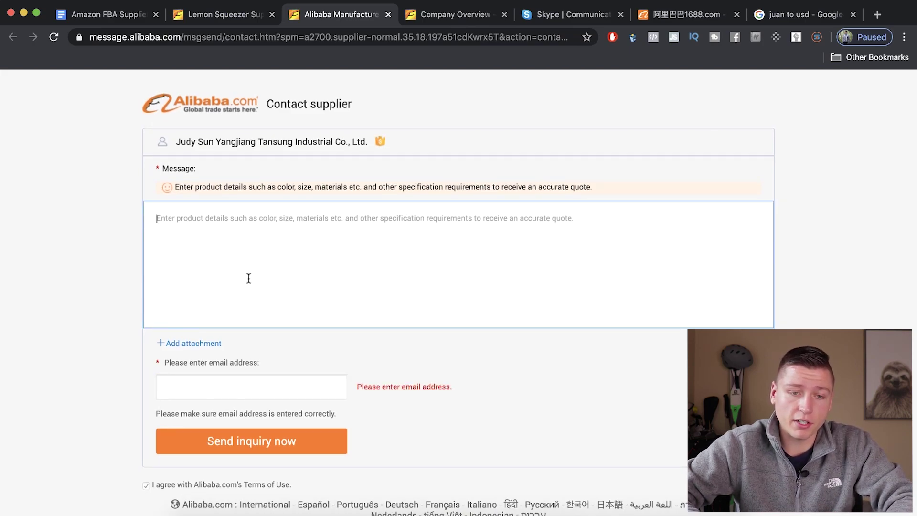